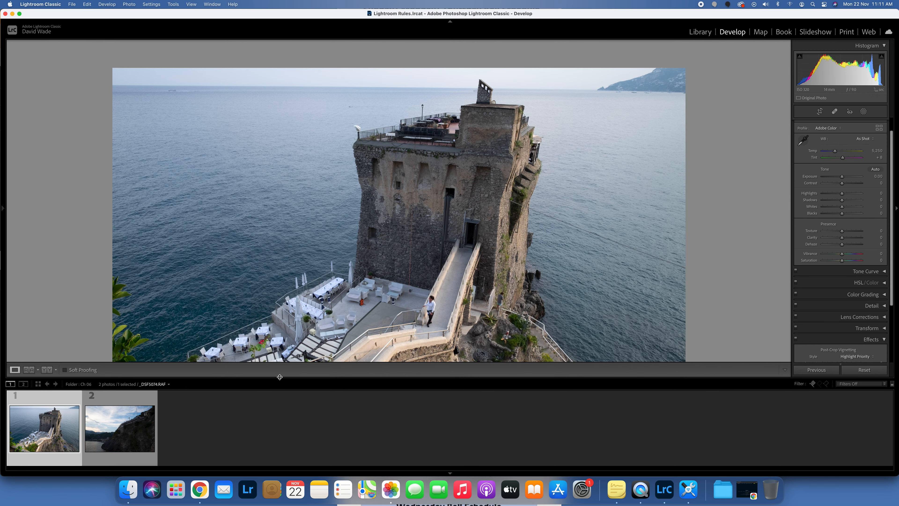
- Enlarge the editing panels and open the second photo with the Basic panel expanded
drag(279, 377, 292, 439)
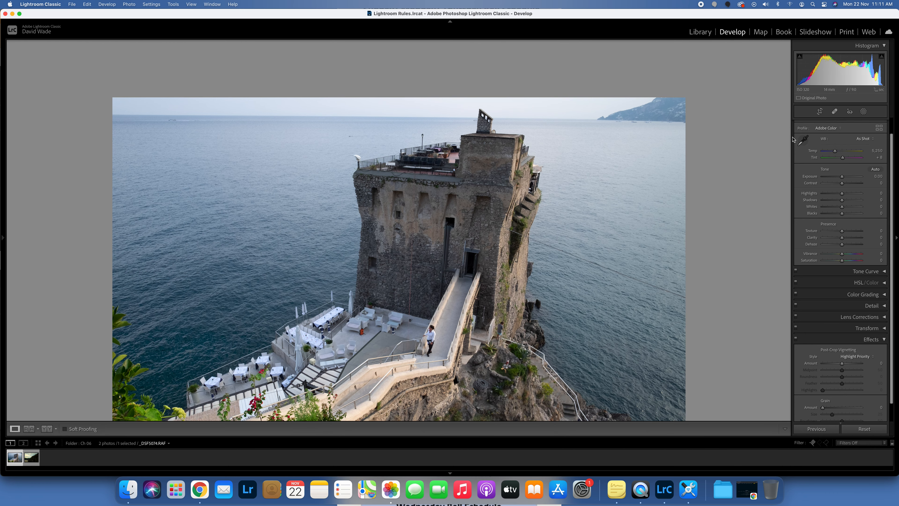
drag(791, 138, 728, 139)
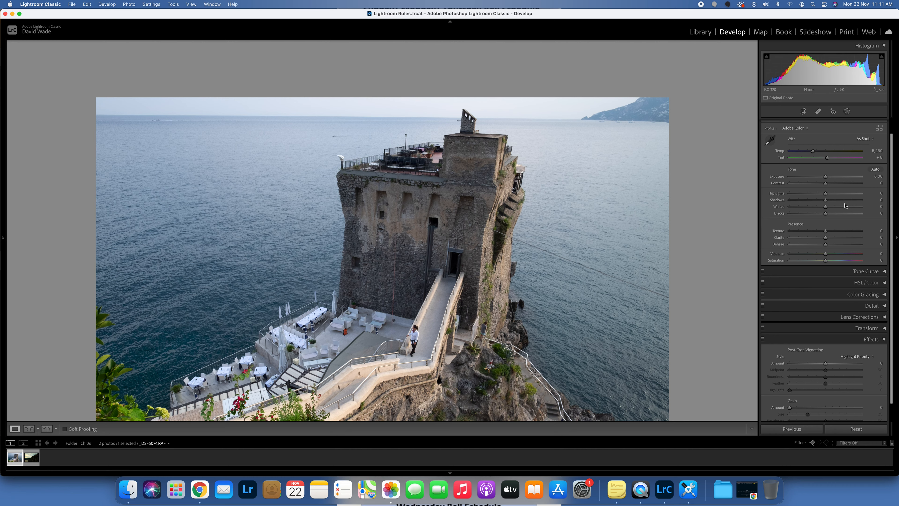
click(37, 458)
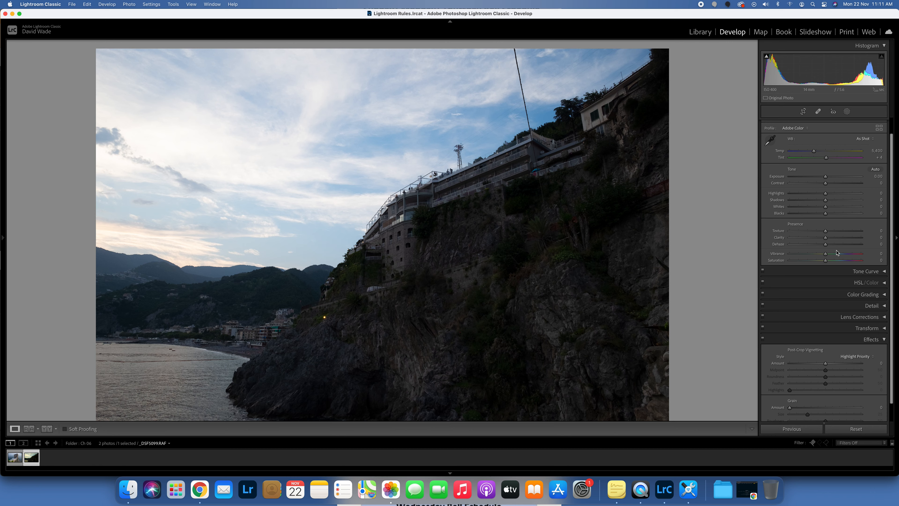
click(885, 340)
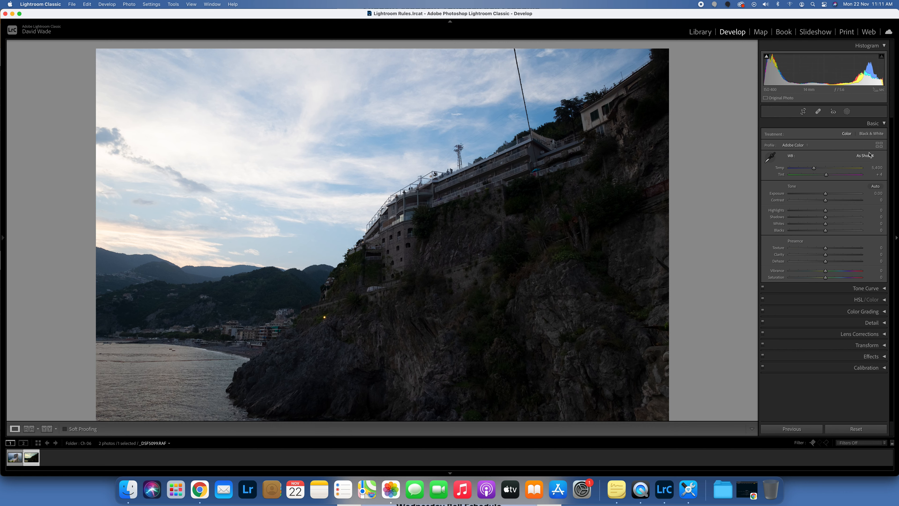
- Apply the Adobe Landscape profile from the profile browser
click(879, 145)
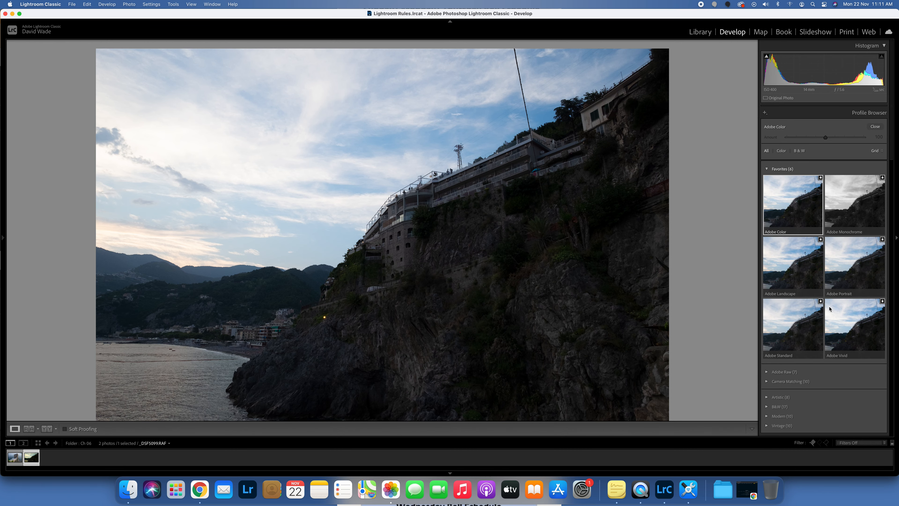
click(800, 276)
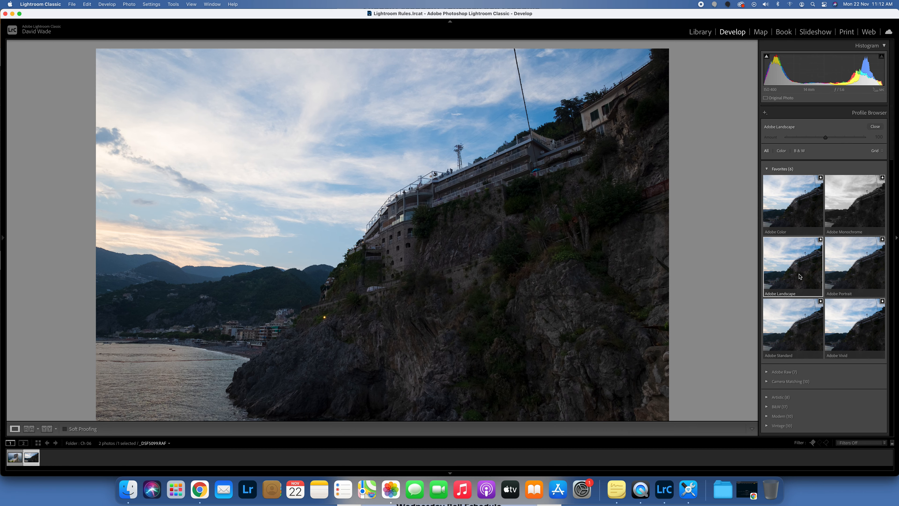
double_click(800, 276)
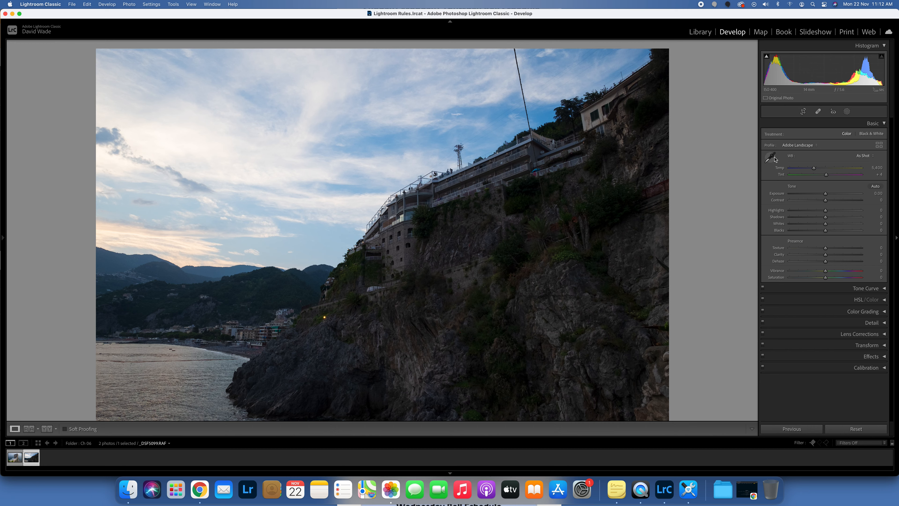
- Zoom into the building and set white balance by sampling a neutral area with the White Balance selector
click(521, 184)
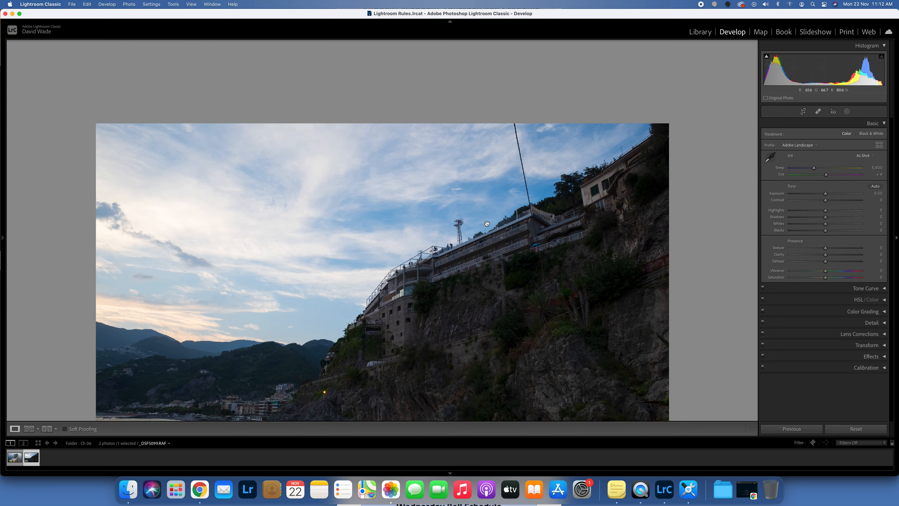
click(486, 227)
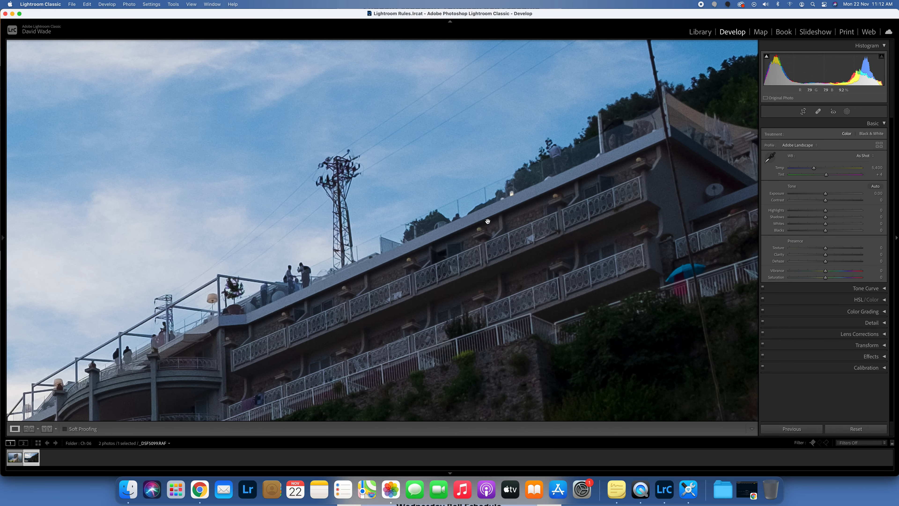
key(super+equal)
key(w)
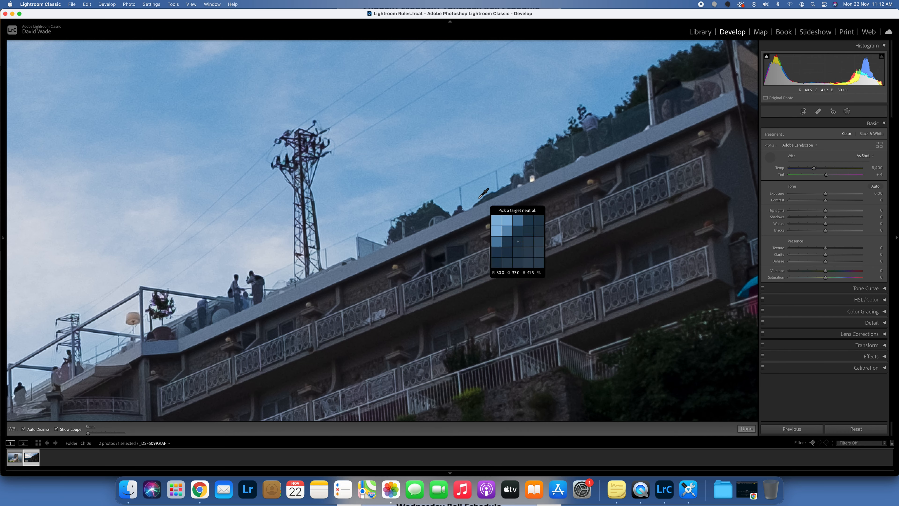
click(472, 215)
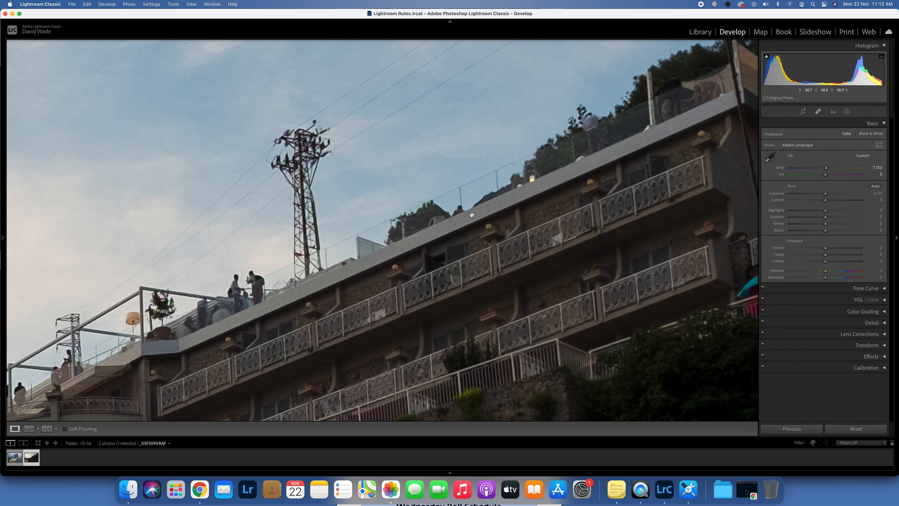
- Return to the full-photo view and apply Auto tone
key(super+minus)
key(super+minus)
key(super+minus)
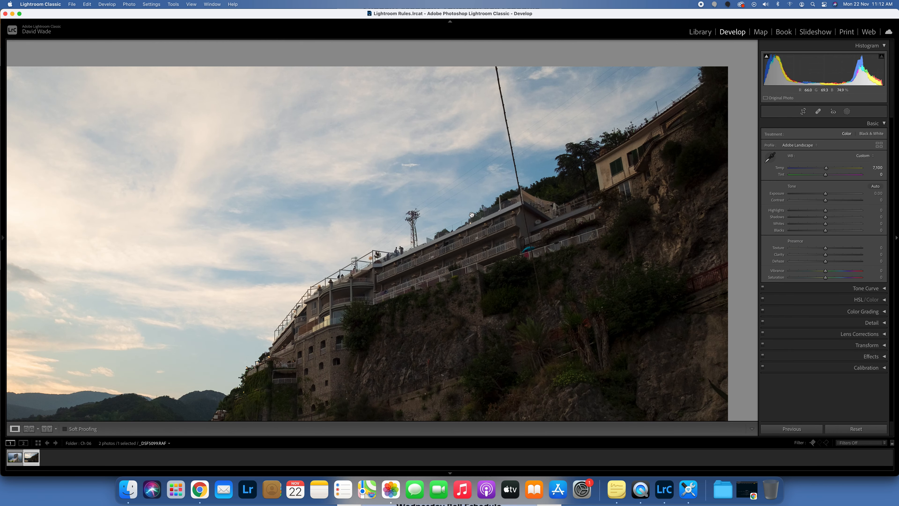
drag(471, 215, 513, 99)
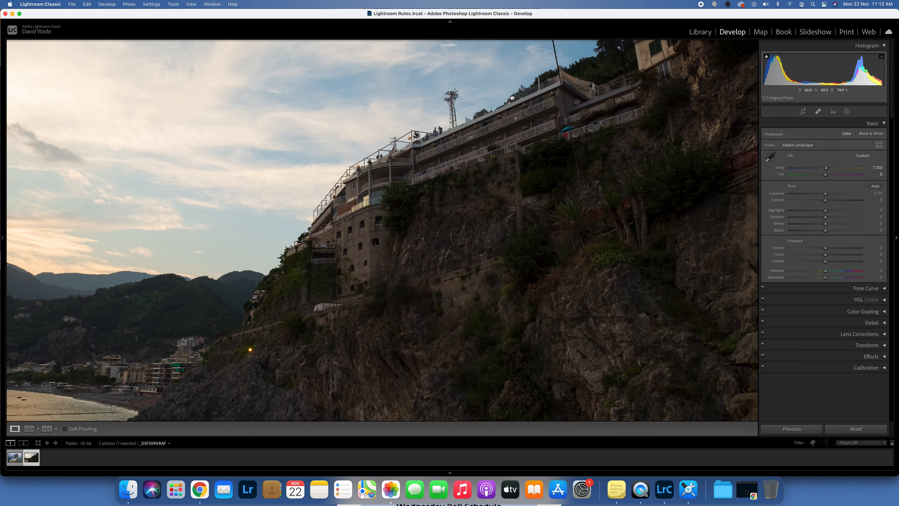
click(493, 110)
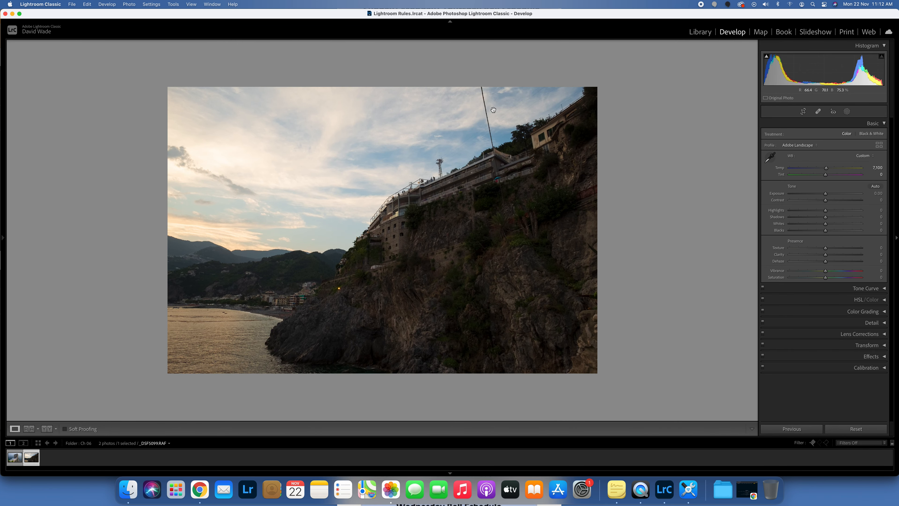
click(876, 187)
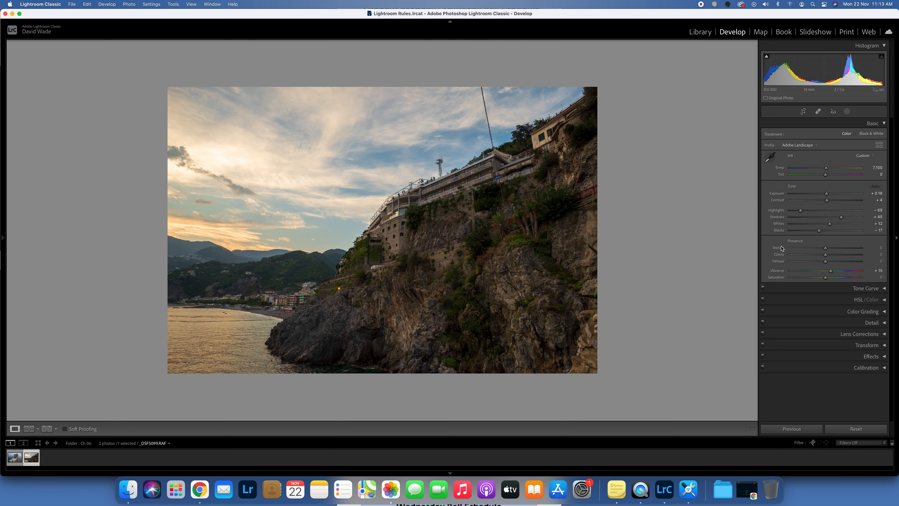
- Set Blacks to +6 while checking shadow clipping
key(j)
drag(819, 231, 789, 231)
key(j)
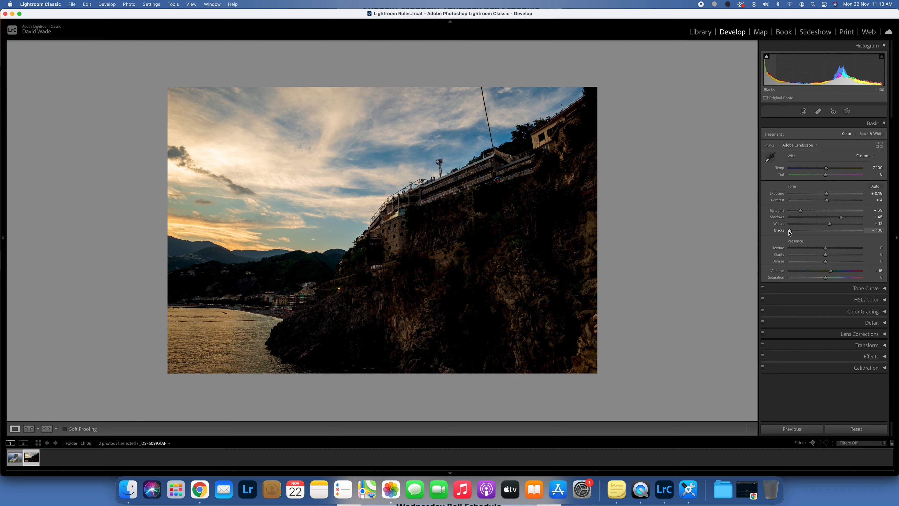
drag(792, 233, 829, 232)
key(j)
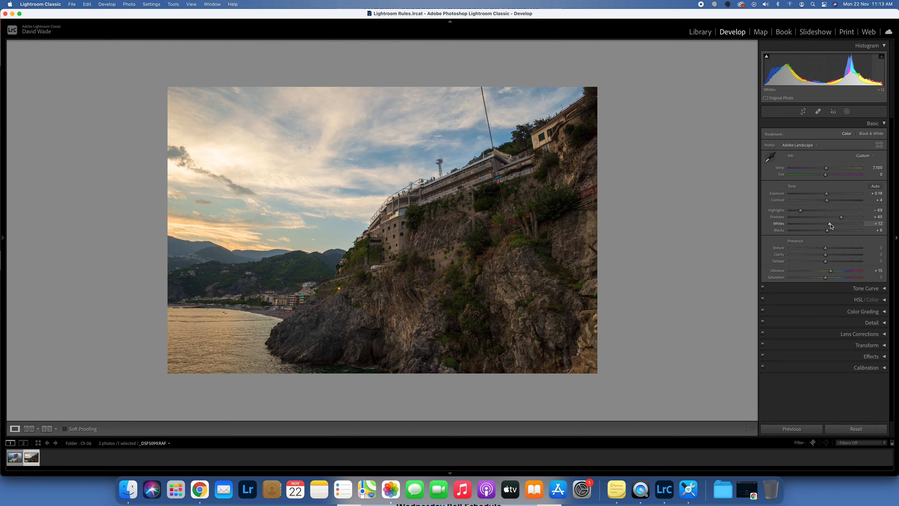
- Set Whites to +31 while checking highlight clipping
mouse_move(831, 225)
mouse_down()
mouse_move(856, 225)
mouse_move(836, 227)
mouse_up()
key(j)
key(j)
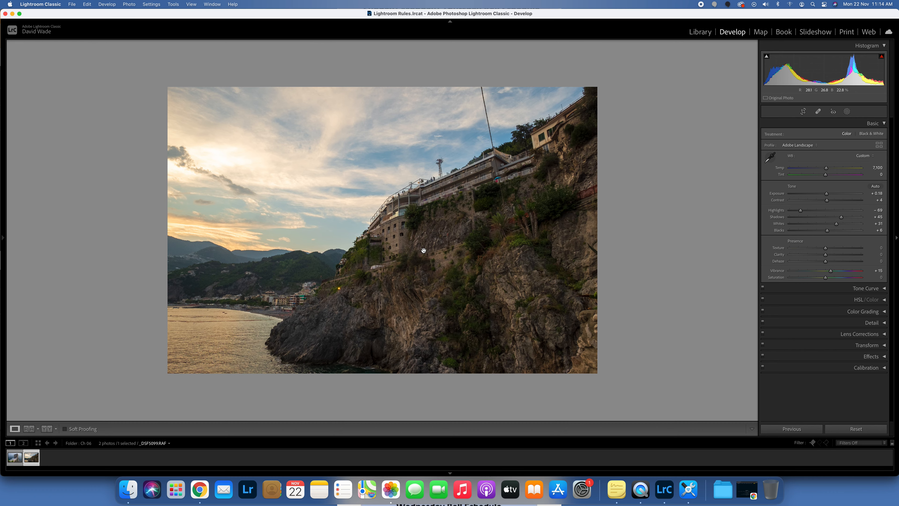
- Zoom into the cliff and raise Texture to +25
click(400, 245)
click(400, 245)
click(399, 245)
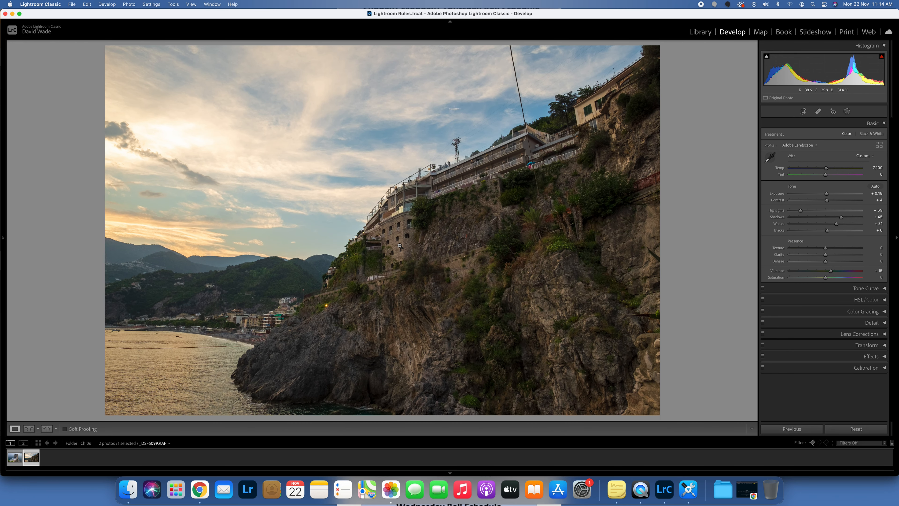
click(399, 245)
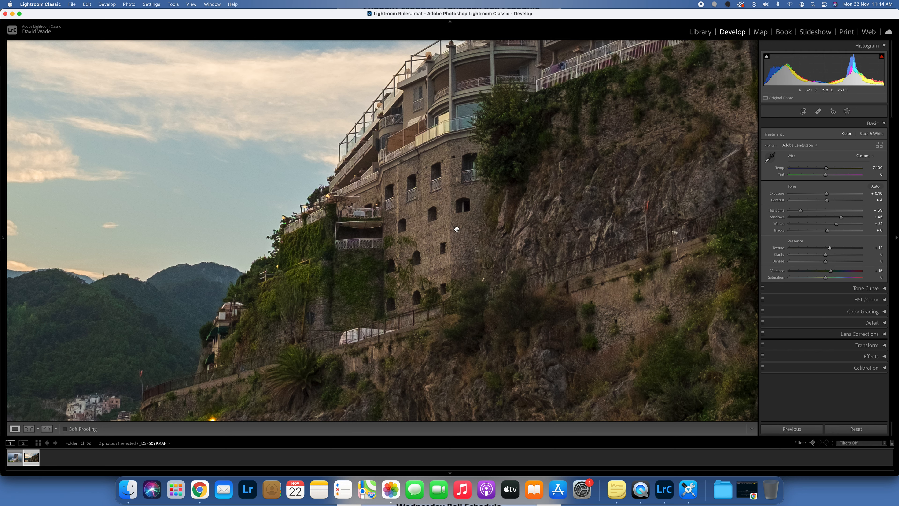
drag(827, 248, 833, 250)
- Apply the previous photo's settings and undo them
click(789, 429)
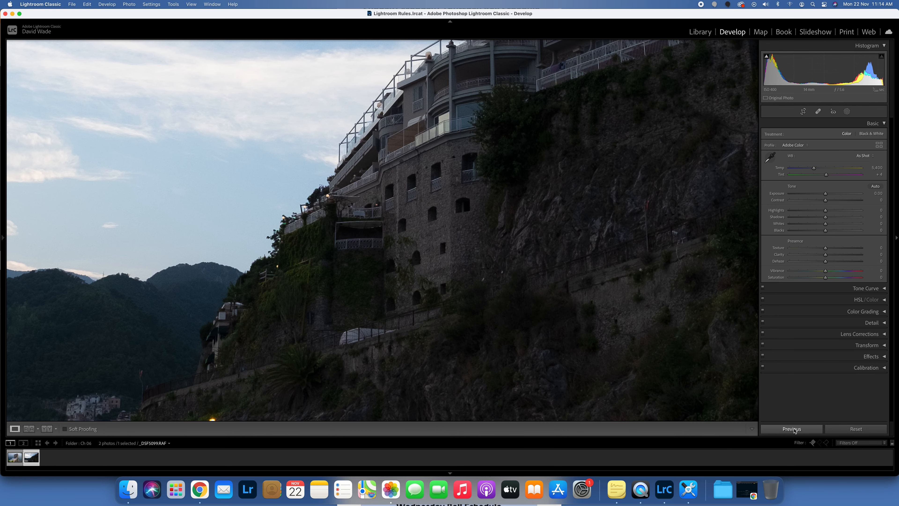
key(super+z)
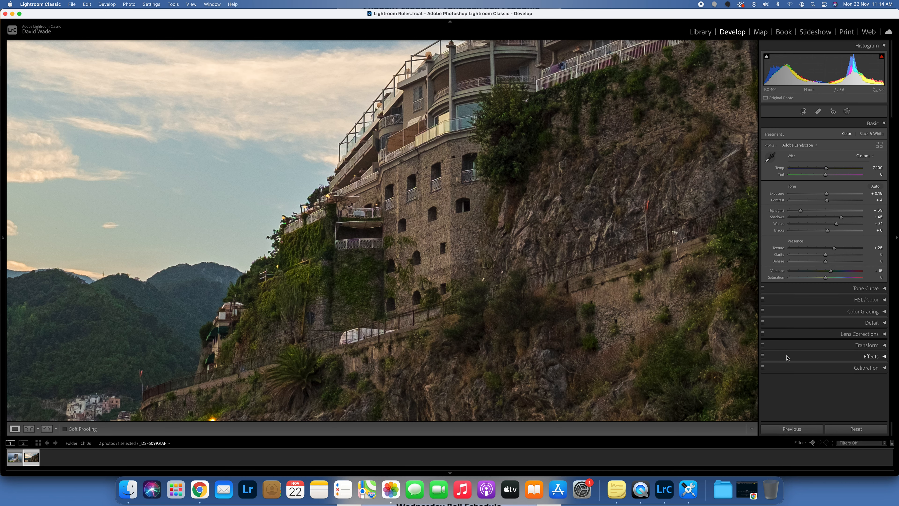
- Set Clarity to +7, Vibrance to +8 and Saturation to +2
click(525, 334)
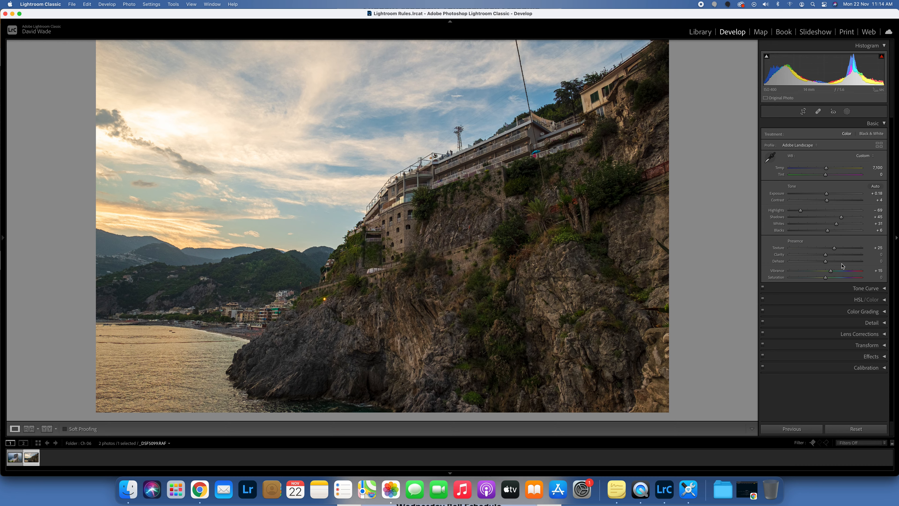
mouse_move(826, 255)
mouse_down()
mouse_move(868, 257)
mouse_move(808, 258)
mouse_move(829, 259)
mouse_up()
mouse_move(827, 279)
mouse_down()
mouse_move(858, 281)
mouse_move(789, 273)
mouse_move(843, 275)
mouse_move(829, 275)
mouse_up()
- Add a post-crop vignette with Amount -13 and Roundness +2
click(883, 356)
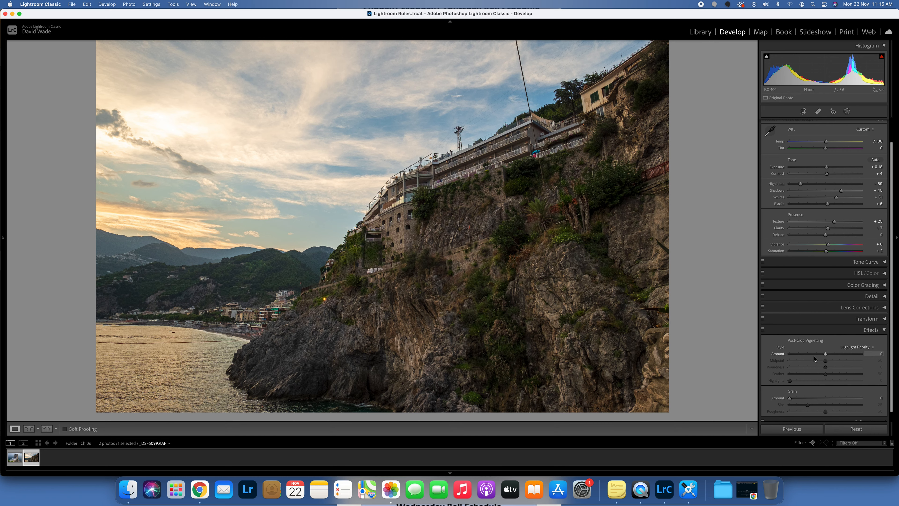
mouse_move(826, 356)
mouse_down()
mouse_move(801, 354)
mouse_move(848, 355)
mouse_move(808, 358)
mouse_move(824, 358)
mouse_up()
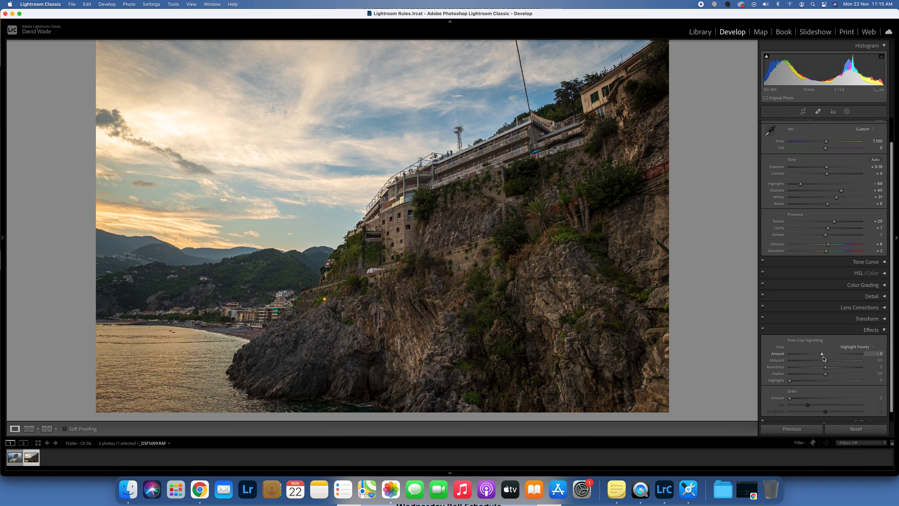
mouse_move(823, 357)
mouse_down()
mouse_move(784, 368)
mouse_move(827, 370)
mouse_move(781, 362)
mouse_move(825, 367)
mouse_move(802, 356)
mouse_move(857, 355)
mouse_move(825, 358)
mouse_up()
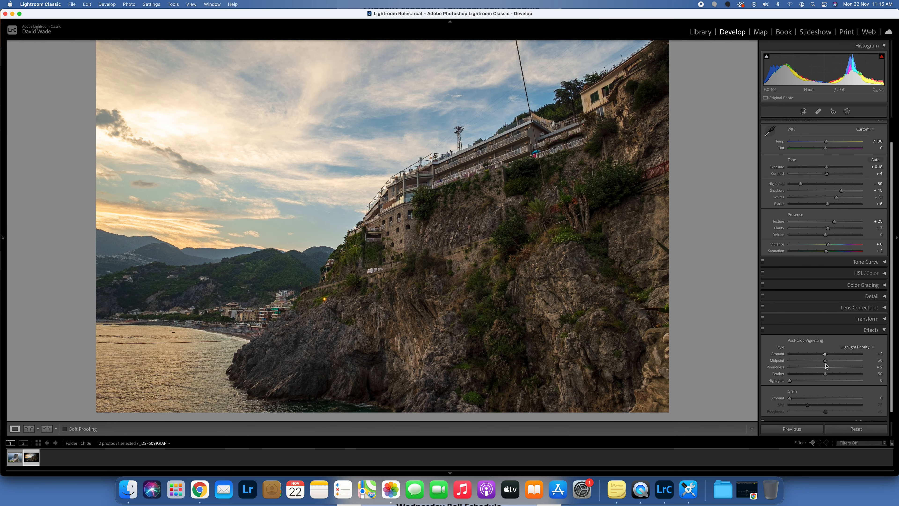
mouse_move(825, 354)
mouse_down()
mouse_move(810, 354)
mouse_move(843, 378)
mouse_move(775, 375)
mouse_move(859, 374)
mouse_move(826, 378)
mouse_move(804, 356)
mouse_move(779, 355)
mouse_move(792, 367)
mouse_move(779, 369)
mouse_move(826, 368)
mouse_up()
click(825, 354)
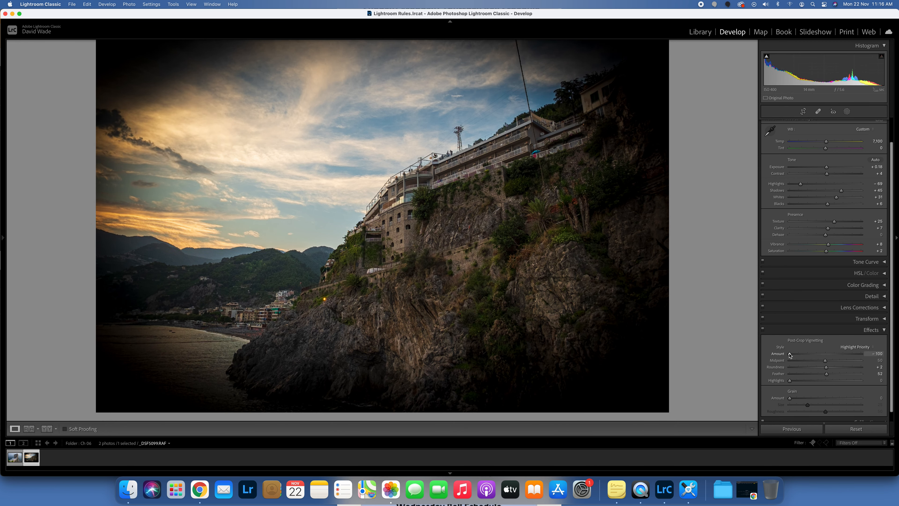
drag(825, 355, 821, 355)
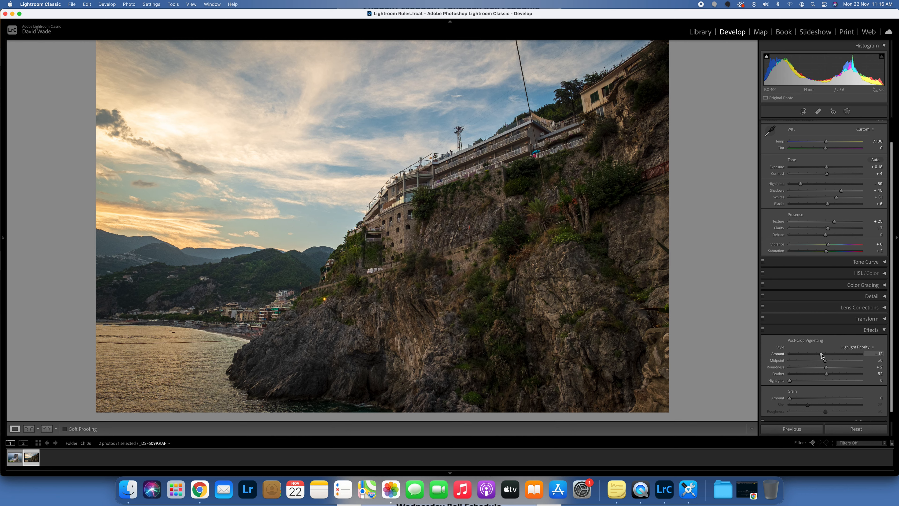
drag(821, 356, 821, 355)
- Switch to the first photo and apply Auto tone
scroll(815, 317, up, 3)
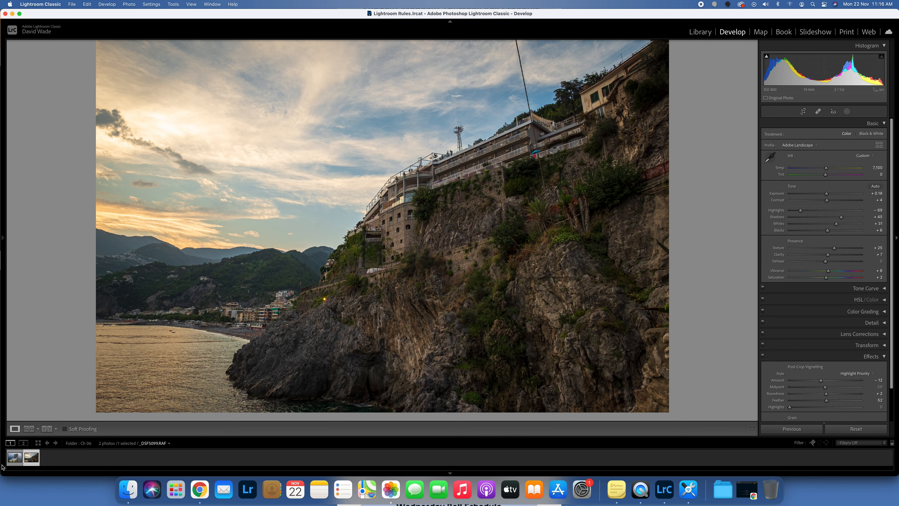
click(14, 459)
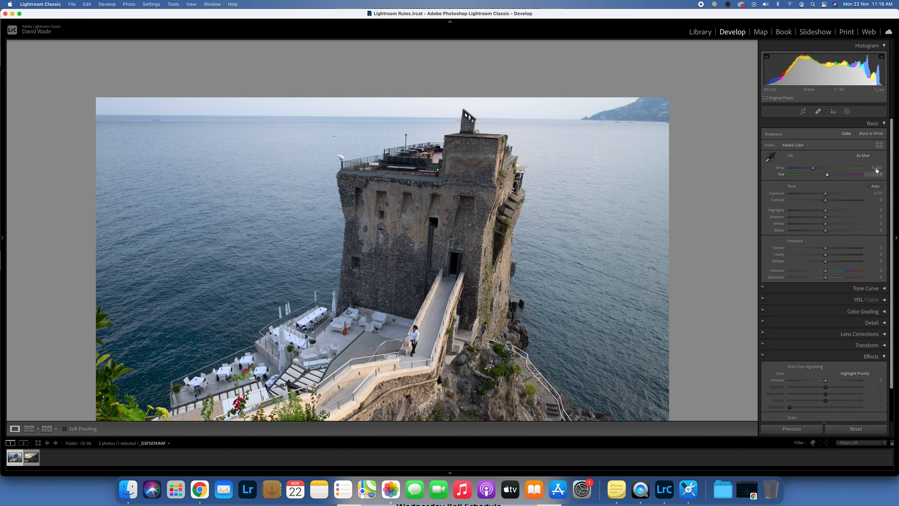
click(876, 186)
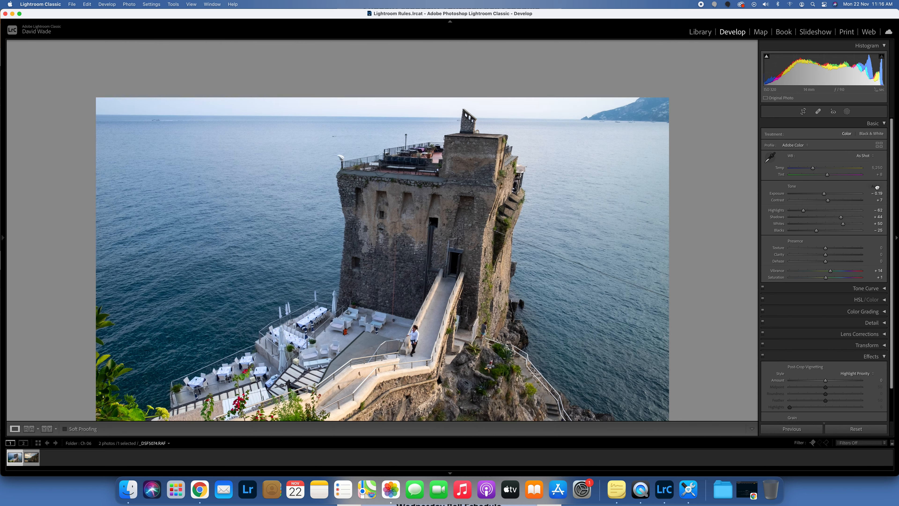
- Open the Crop tool and try the 1 x 1, 4 x 5, 8.5 x 11 and 5 x 7 aspect ratios
click(804, 111)
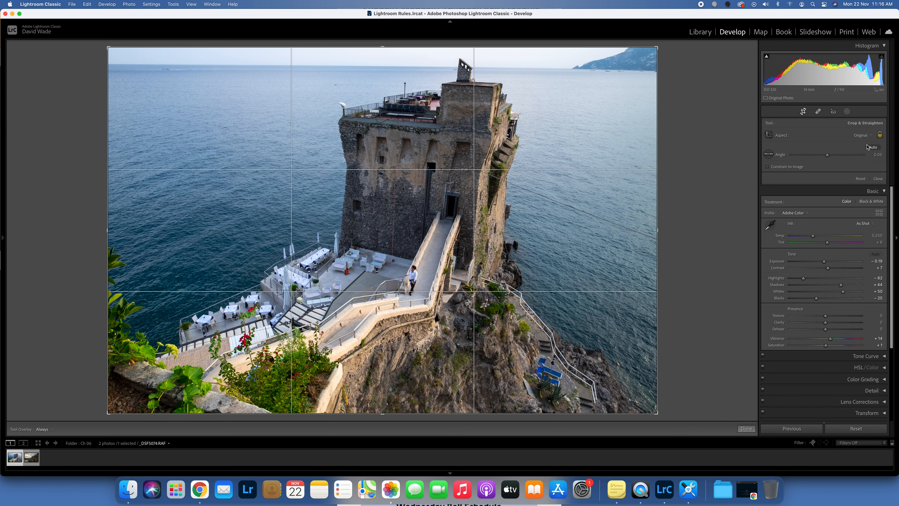
click(870, 136)
click(870, 155)
click(870, 136)
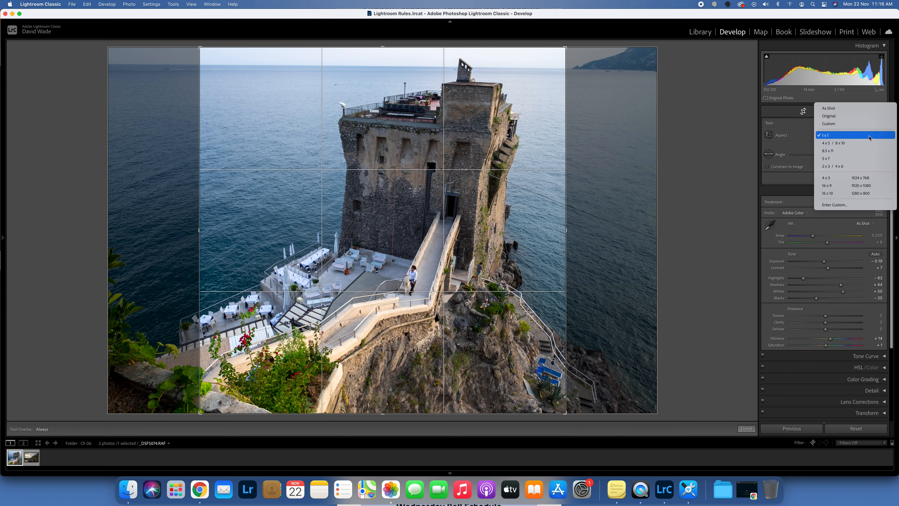
click(870, 143)
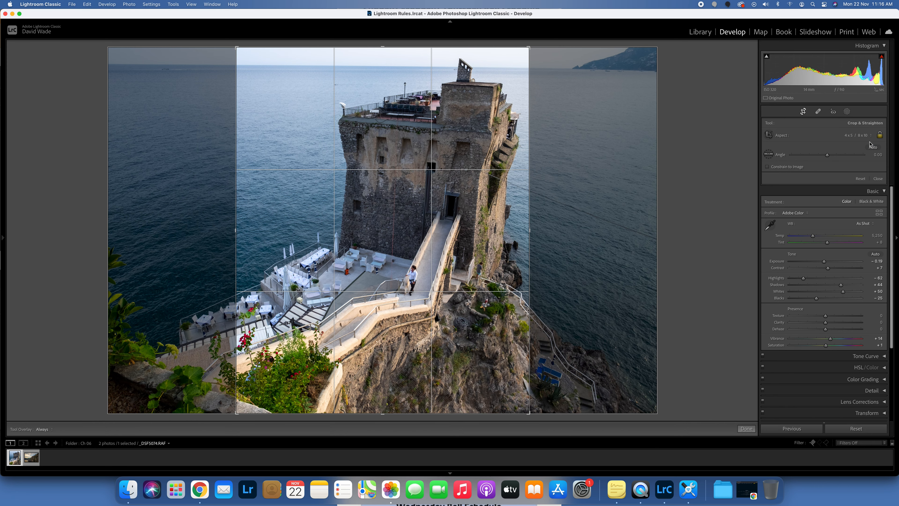
click(870, 137)
click(868, 143)
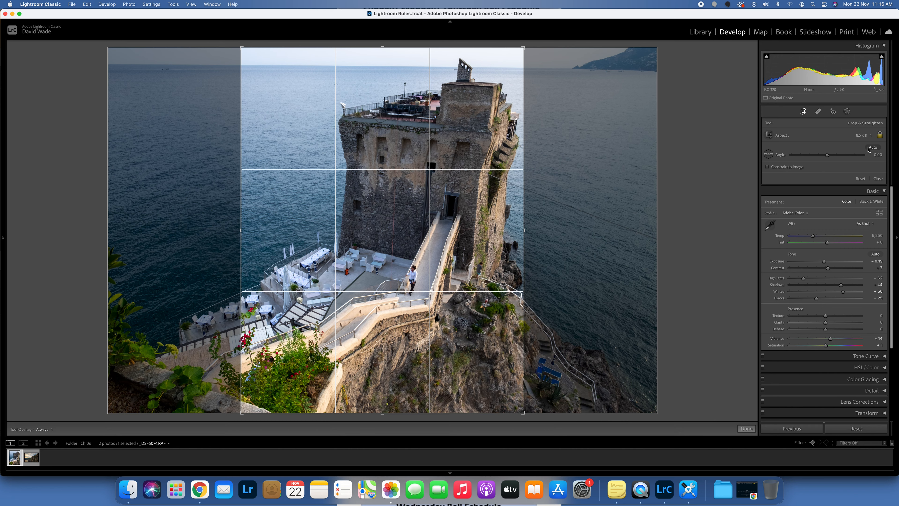
click(869, 137)
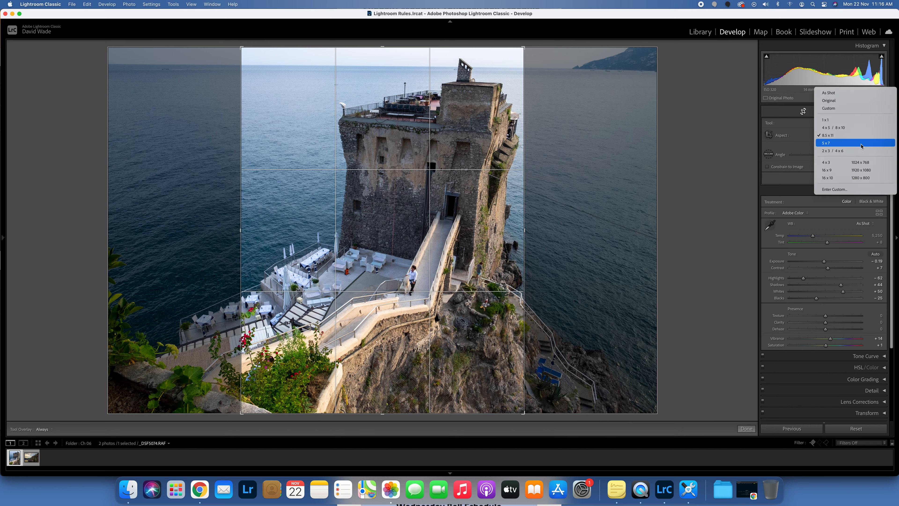
click(861, 143)
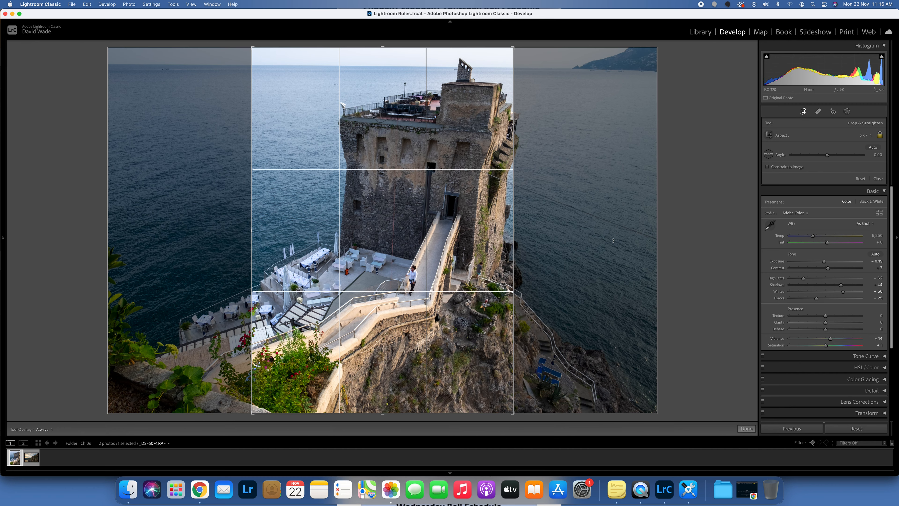
- Rotate the crop slightly twice, undoing each rotation and the 5 x 7 ratio
drag(573, 241, 632, 244)
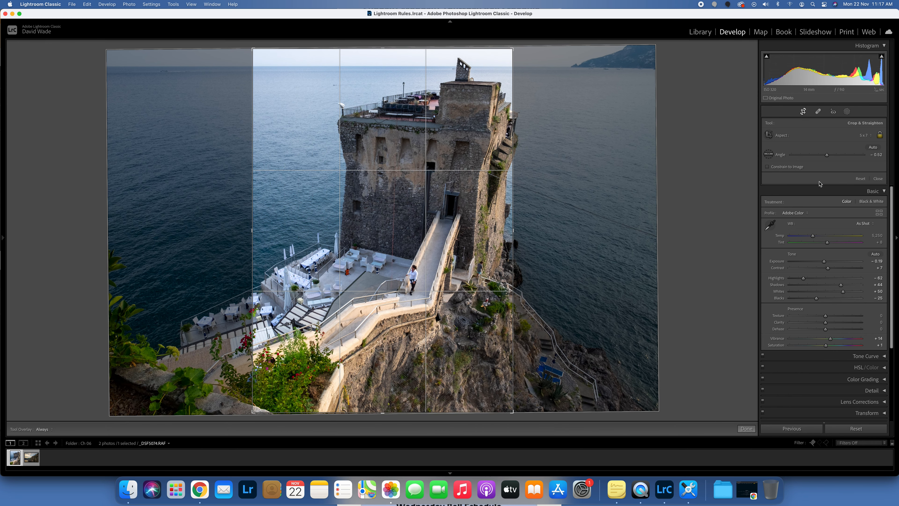
key(cmd+z)
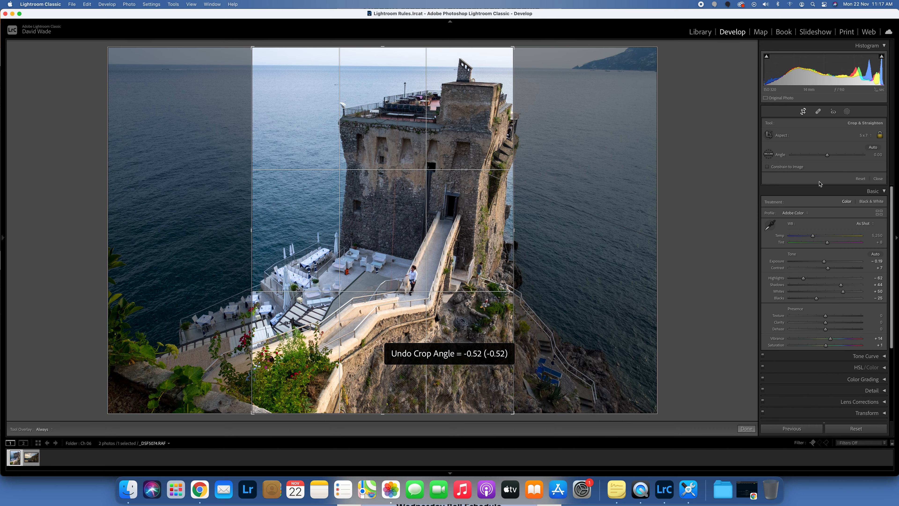
key(super+z)
key(super+z)
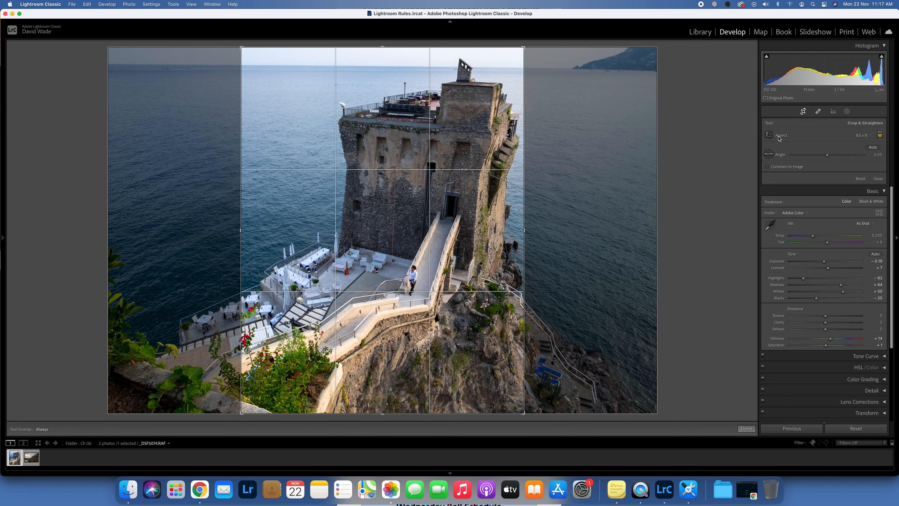
drag(684, 153, 686, 150)
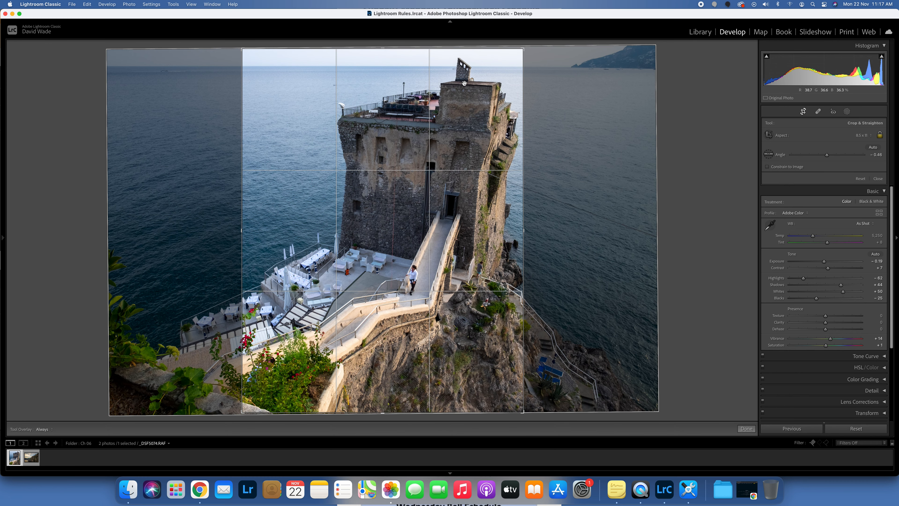
key(cmd+z)
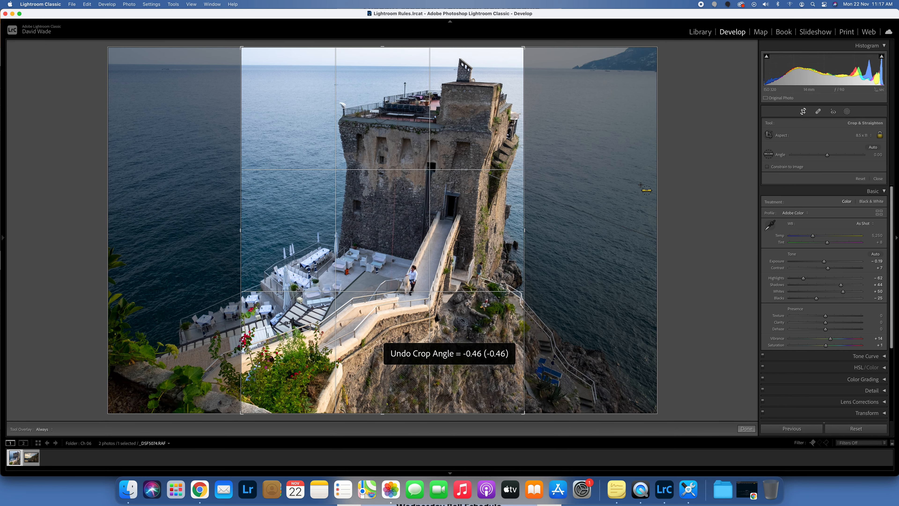
- Set the crop aspect to As Shot, straighten along the horizon to about -0.59 degrees and apply the crop
click(772, 155)
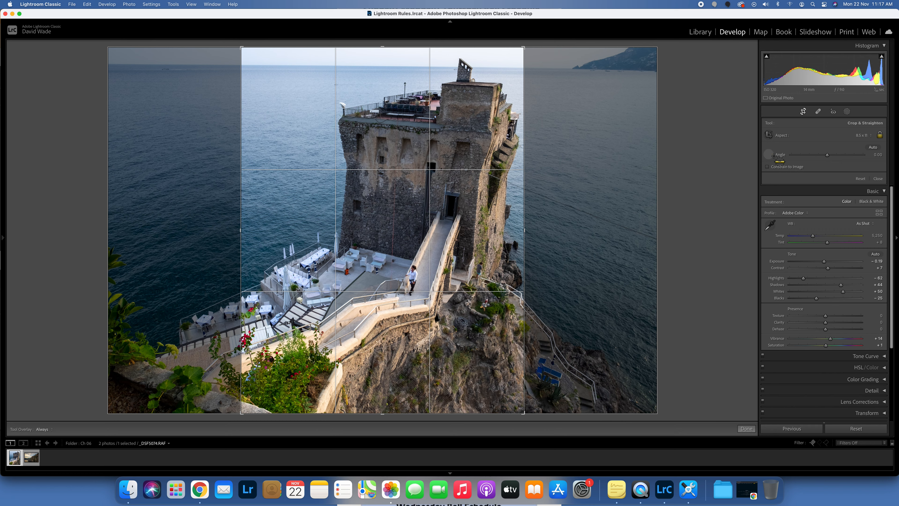
click(863, 135)
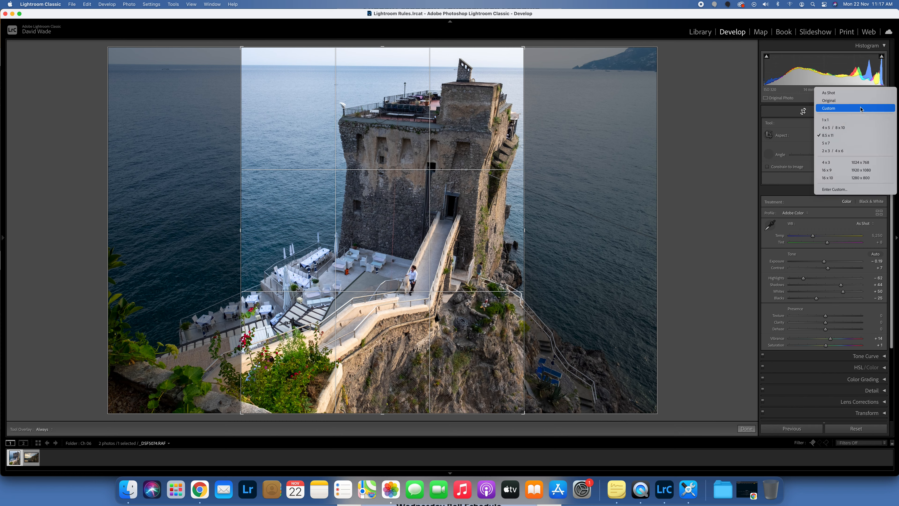
click(829, 92)
click(769, 155)
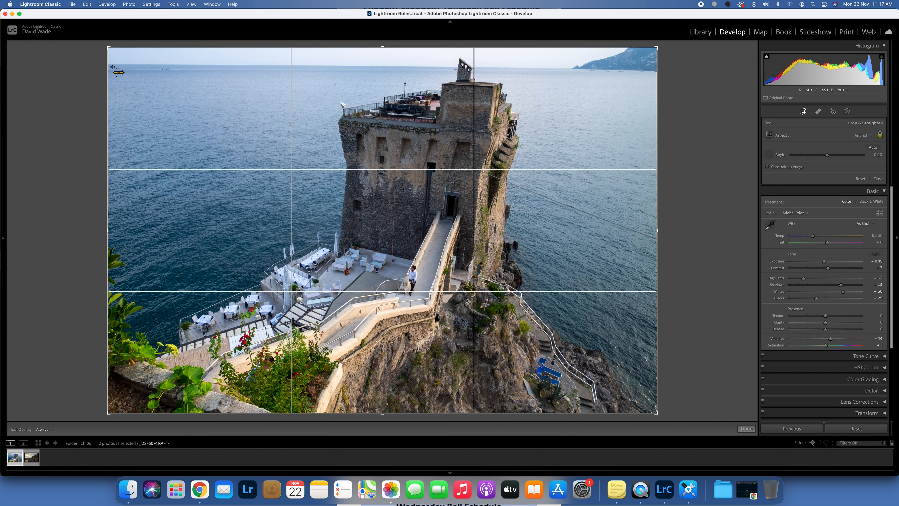
drag(113, 63, 113, 63)
drag(313, 60, 552, 69)
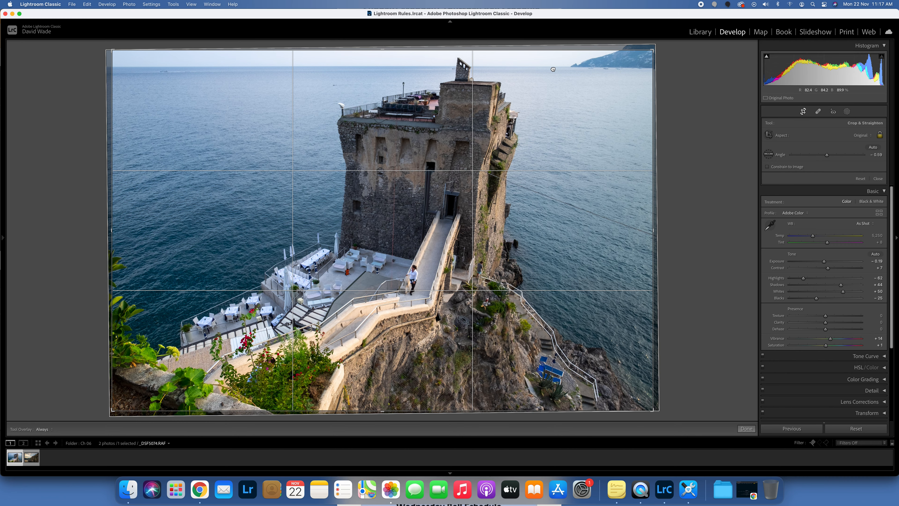
key(Return)
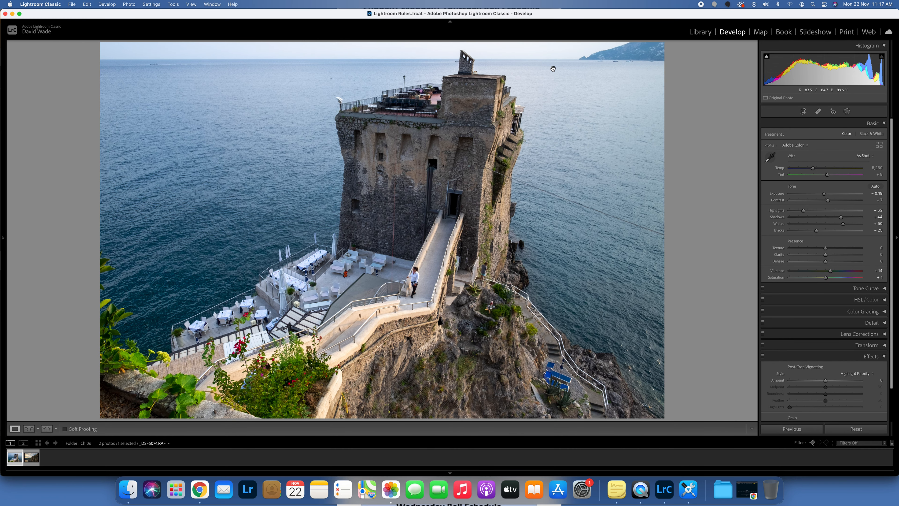